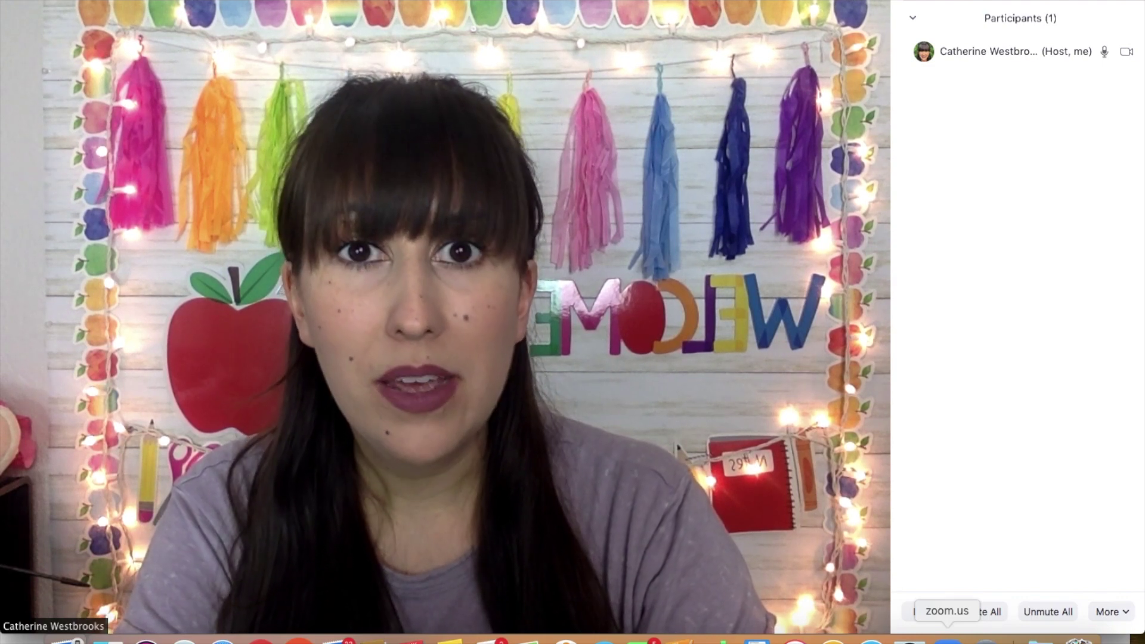
Bring the Zoom Home window up over the running meeting from the zoom.us Dock icon
click(946, 639)
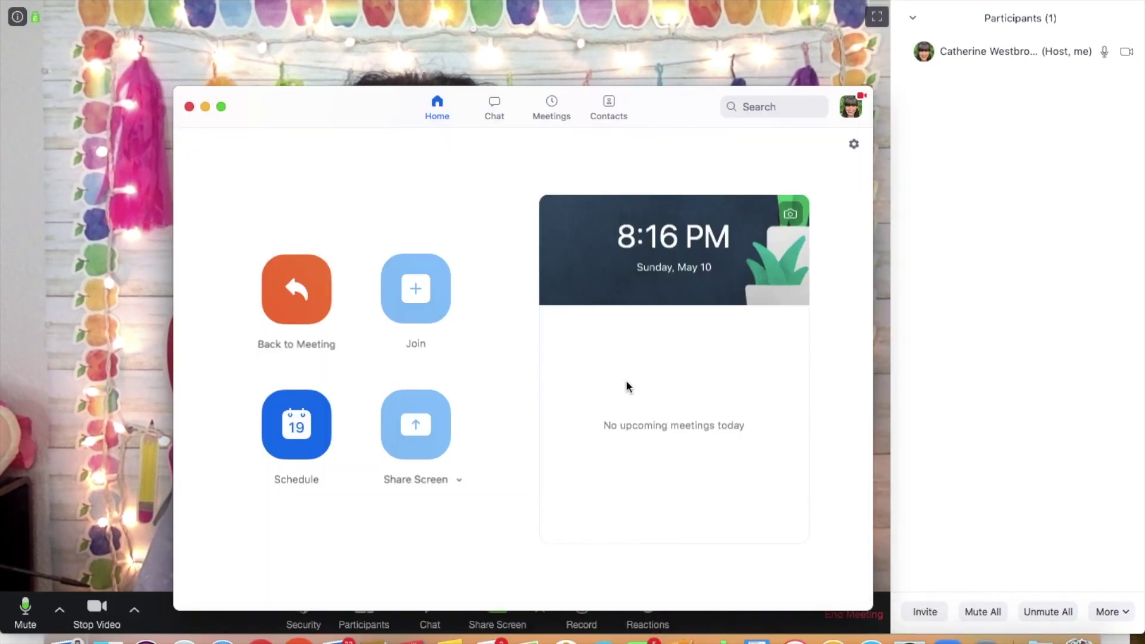
click(853, 145)
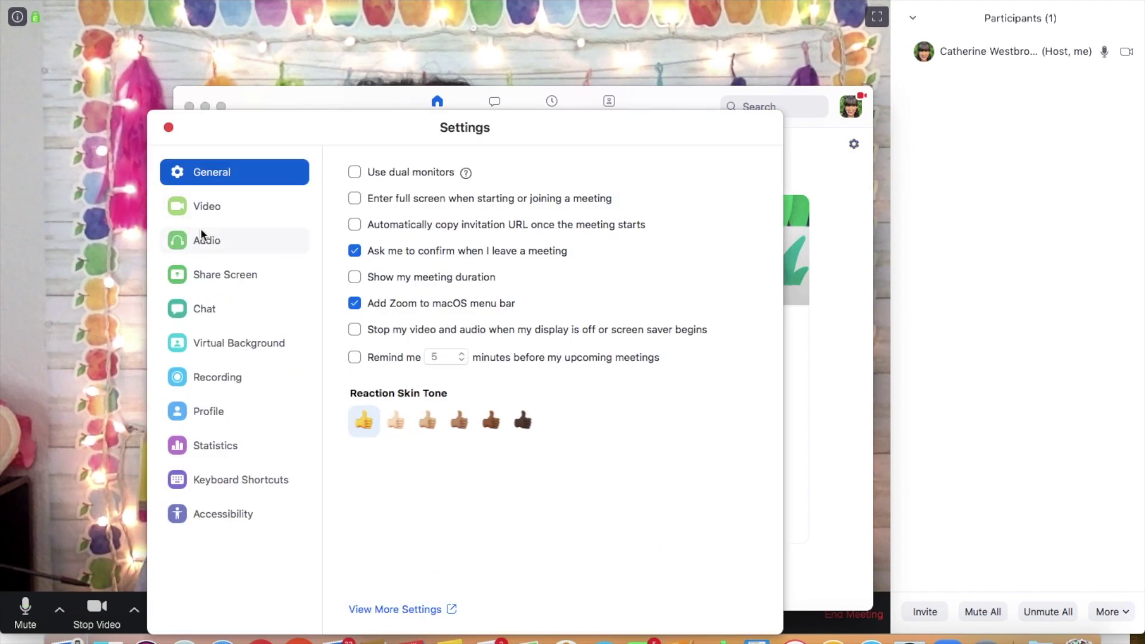
click(217, 209)
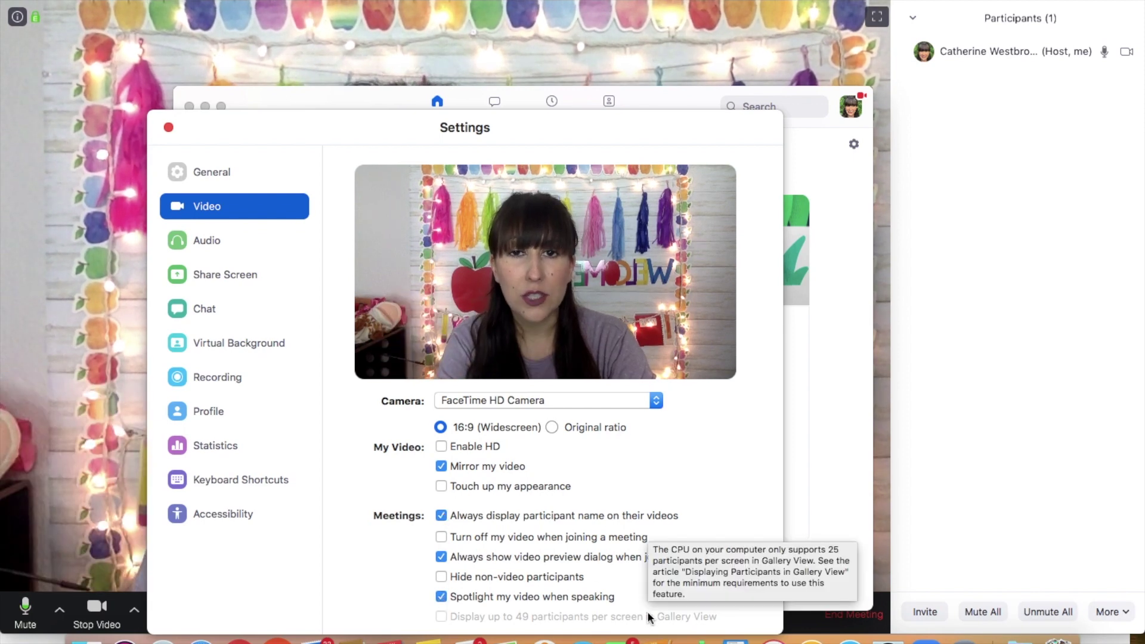
click(167, 127)
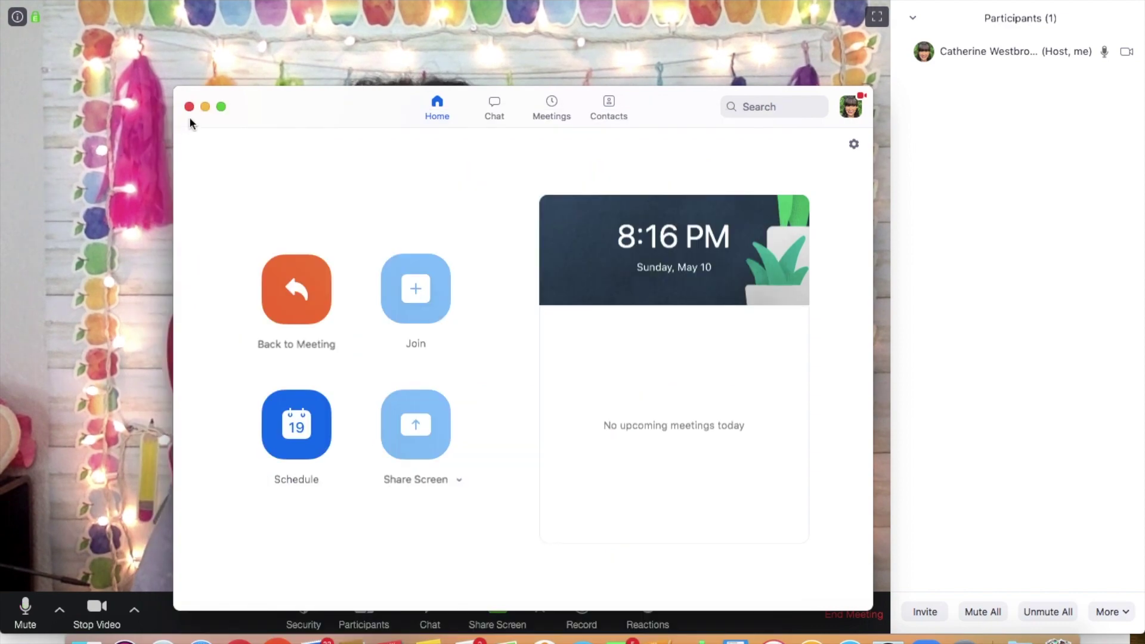
Close the Home window and enable Play Enter/Exit Chime in the Participants panel's More menu
click(189, 108)
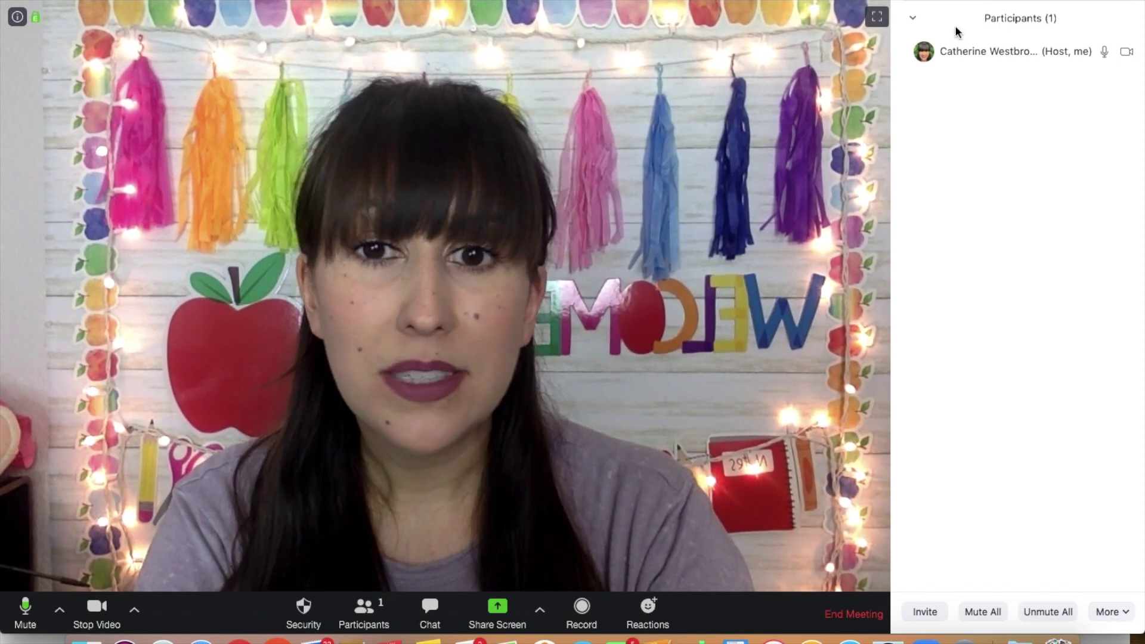
click(1124, 619)
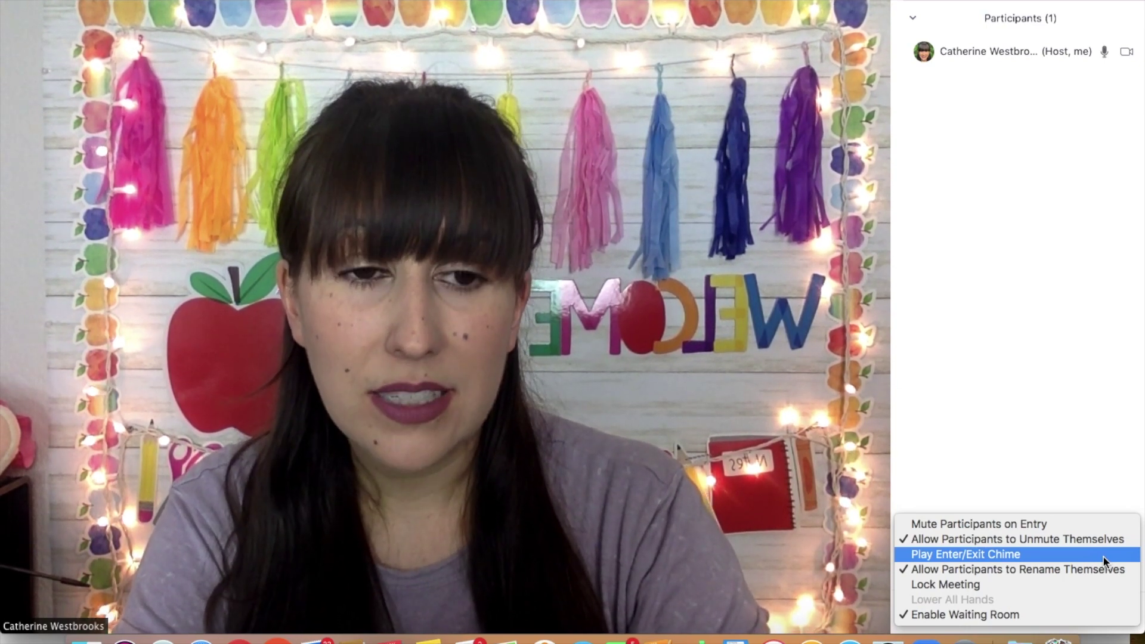
click(1022, 559)
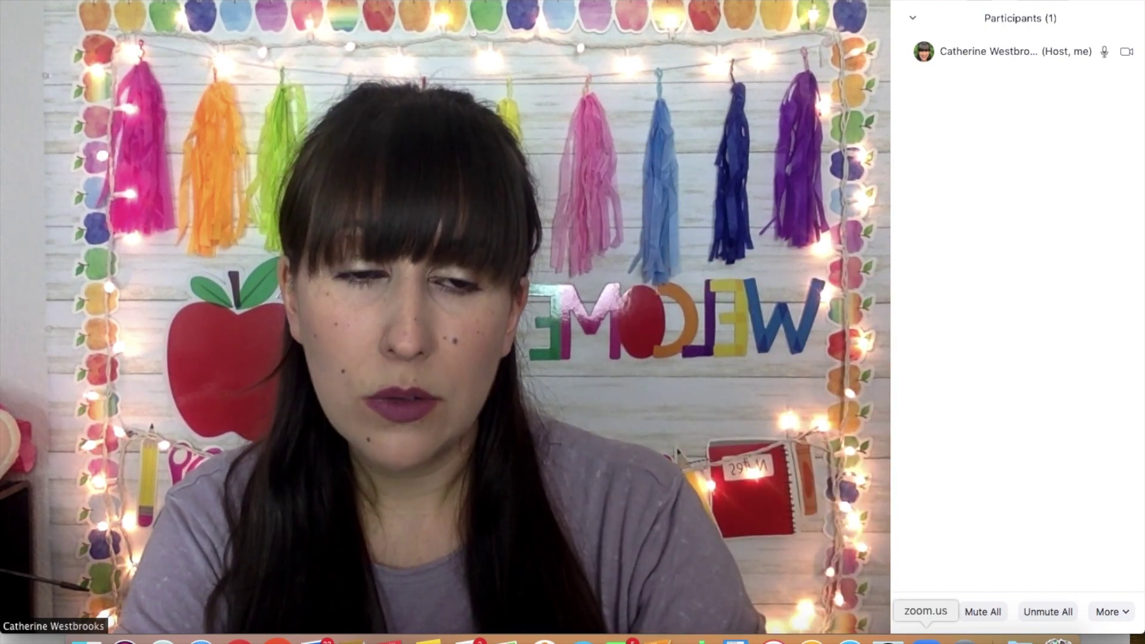
click(1111, 605)
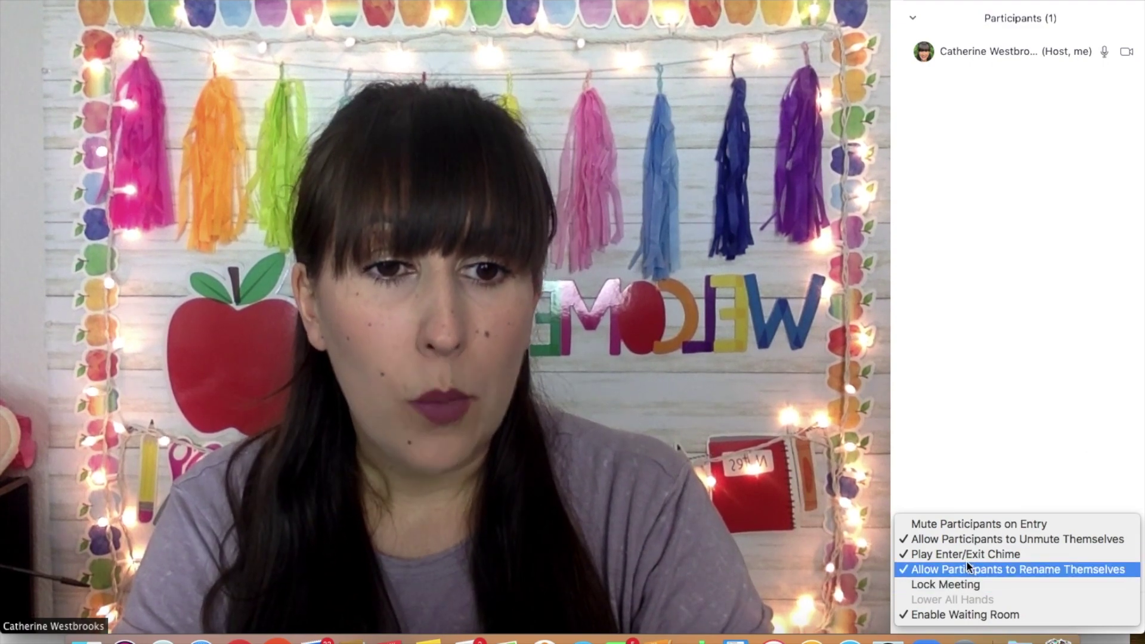
click(1035, 472)
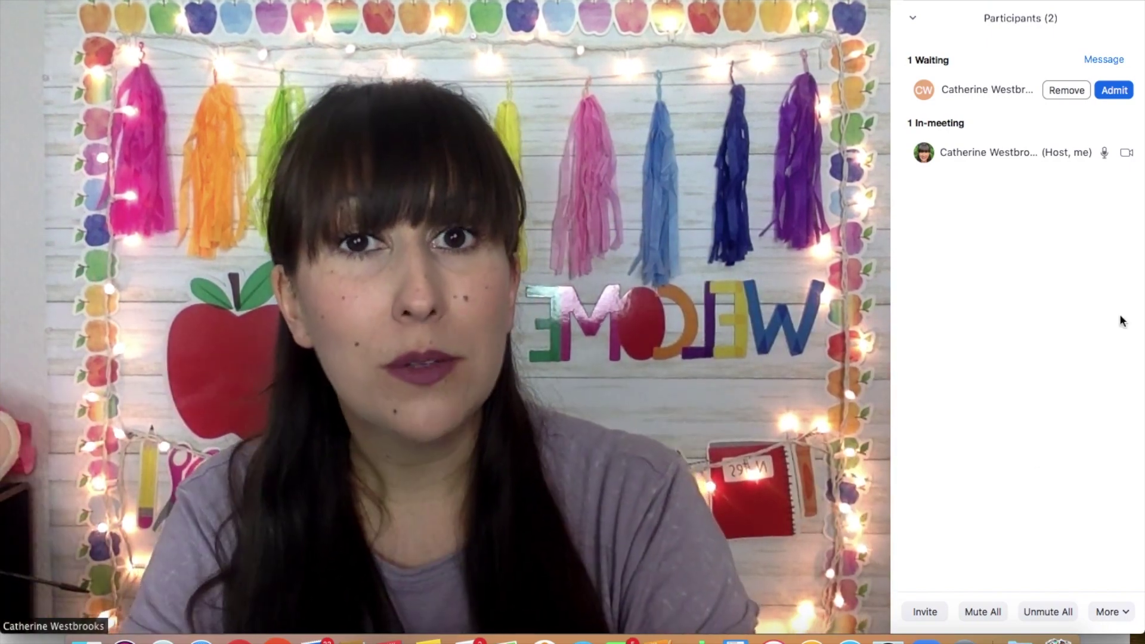
Admit the waiting participant and rename them by adding '& Sibling' after their first name
click(1115, 91)
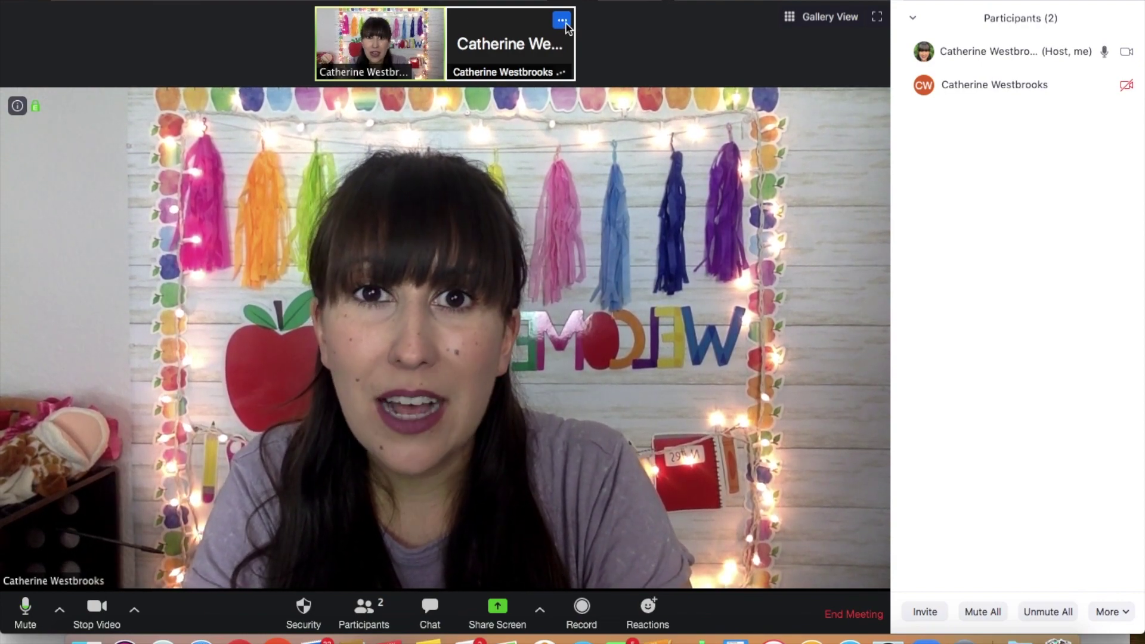
click(563, 22)
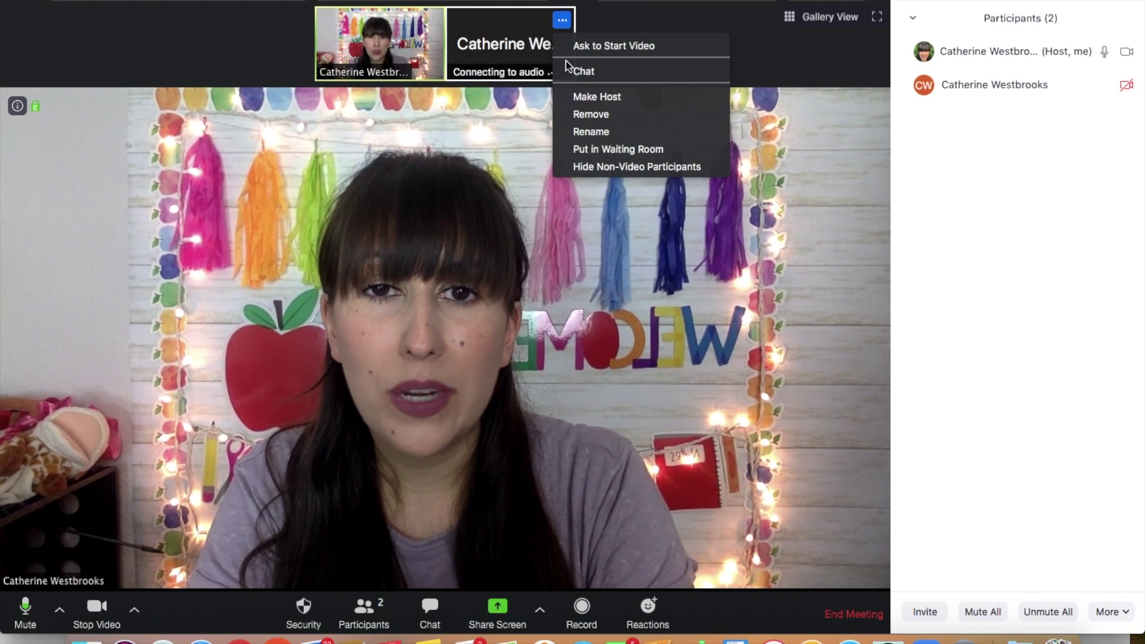
click(582, 132)
click(620, 332)
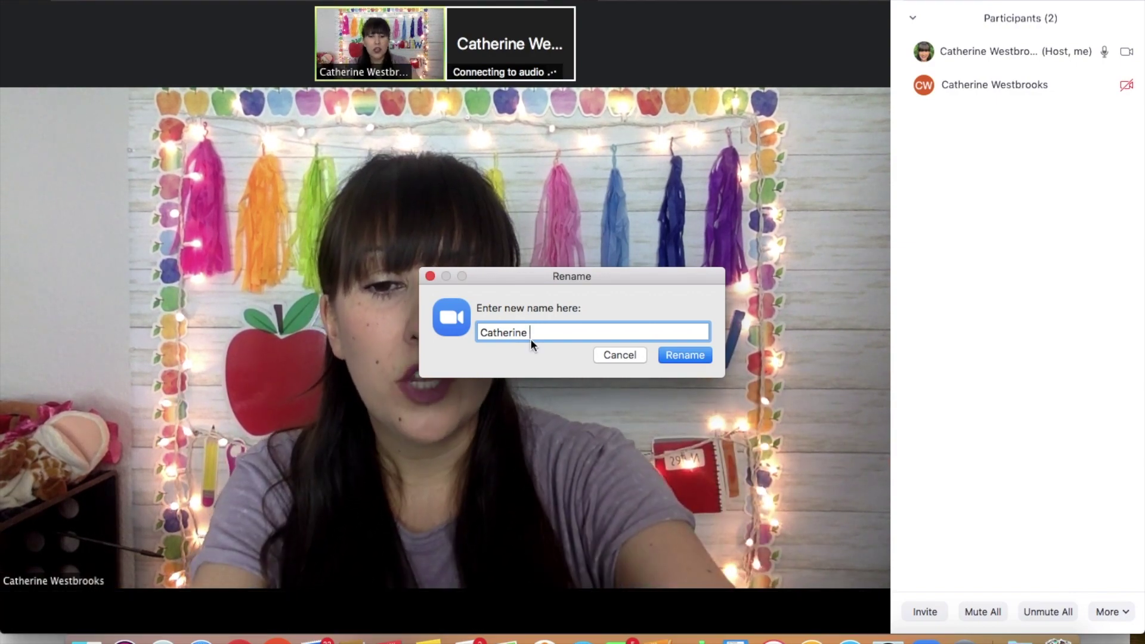
text(& )
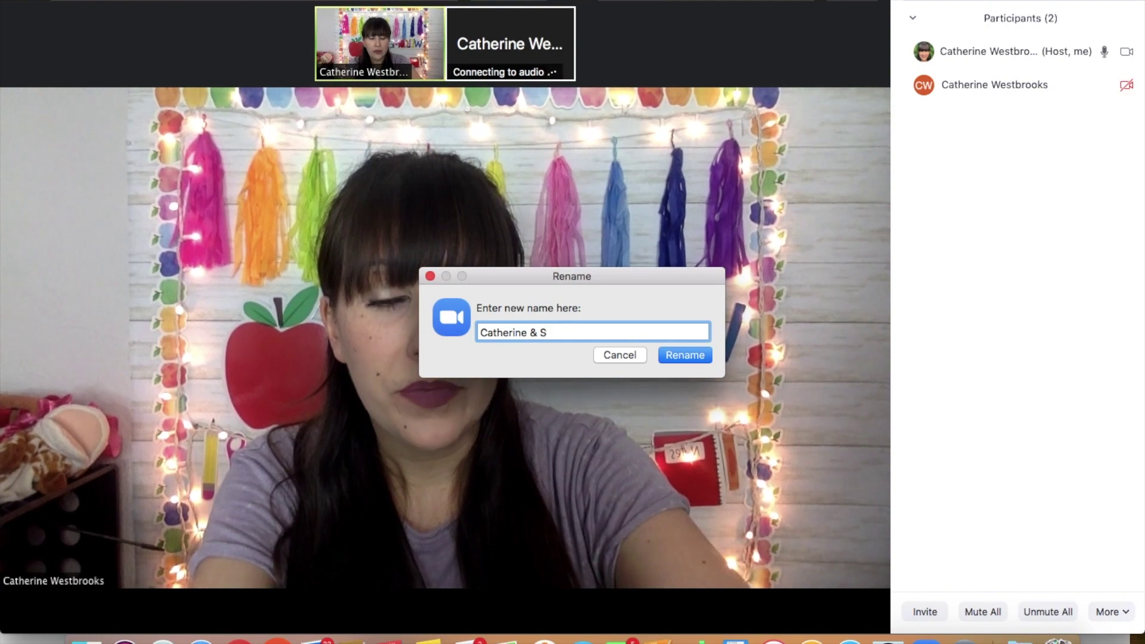
text(Sibling)
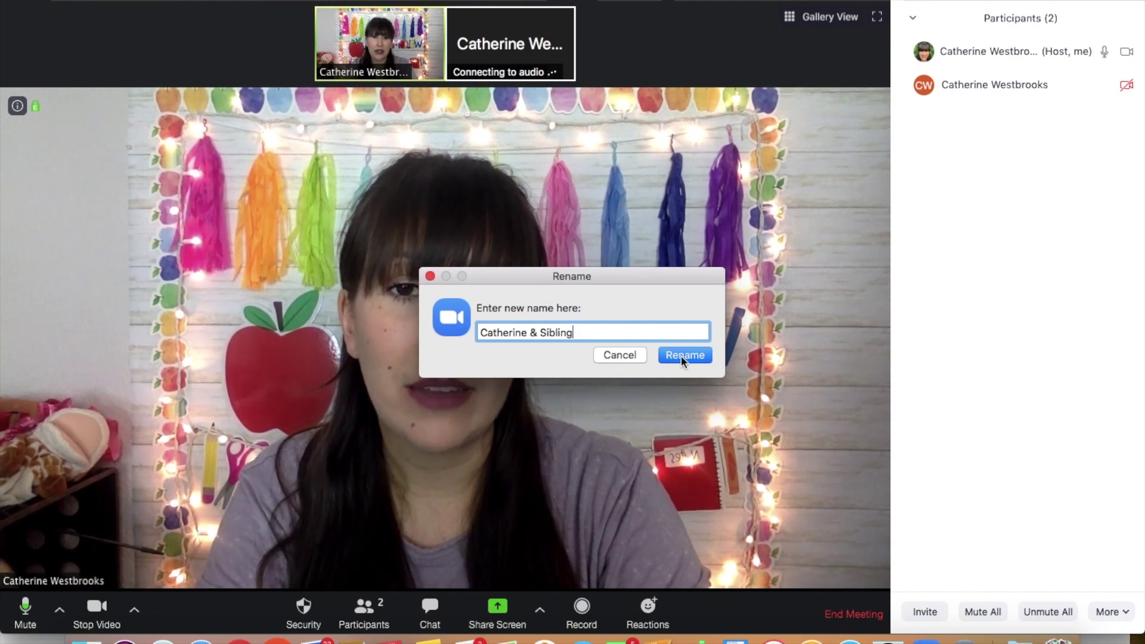
click(681, 357)
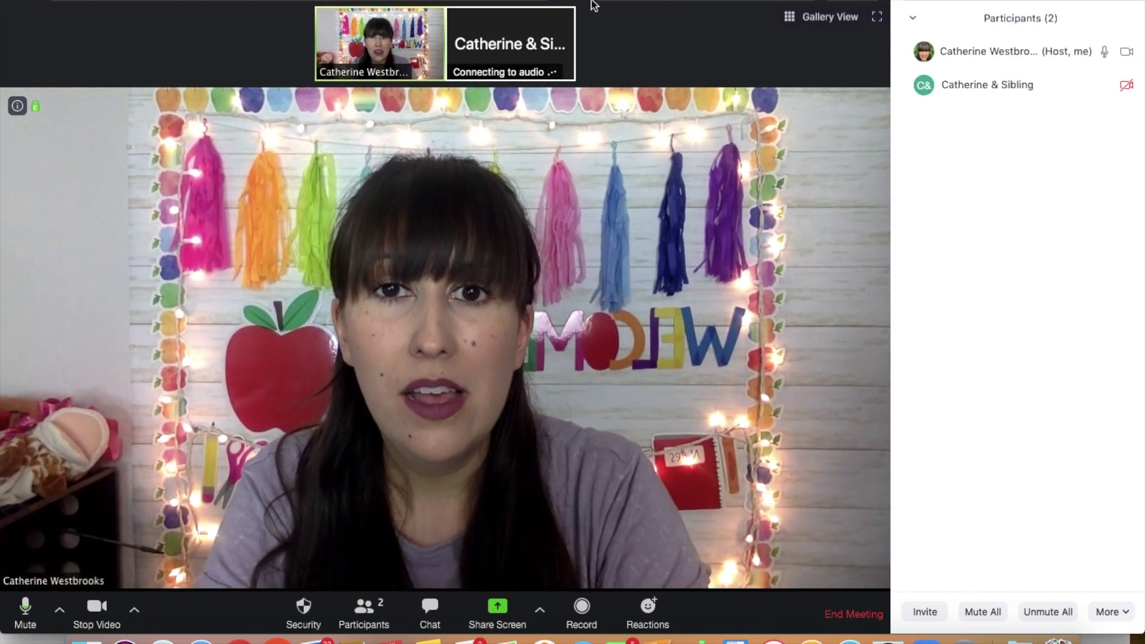
Open the meeting invitation options
mouse_move(534, 46)
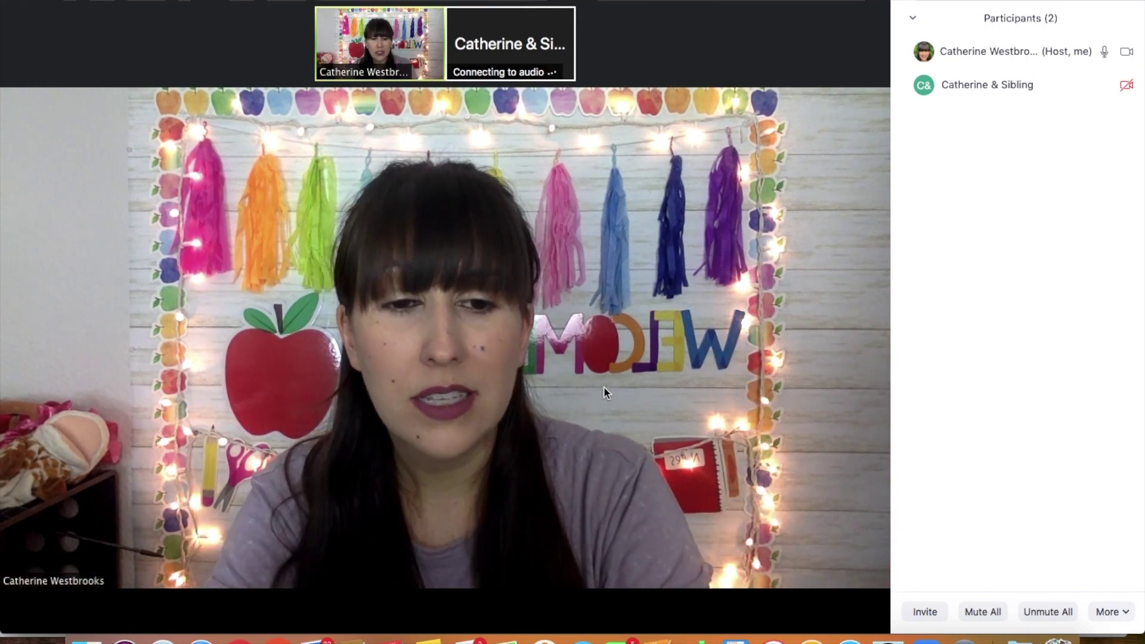
mouse_move(452, 423)
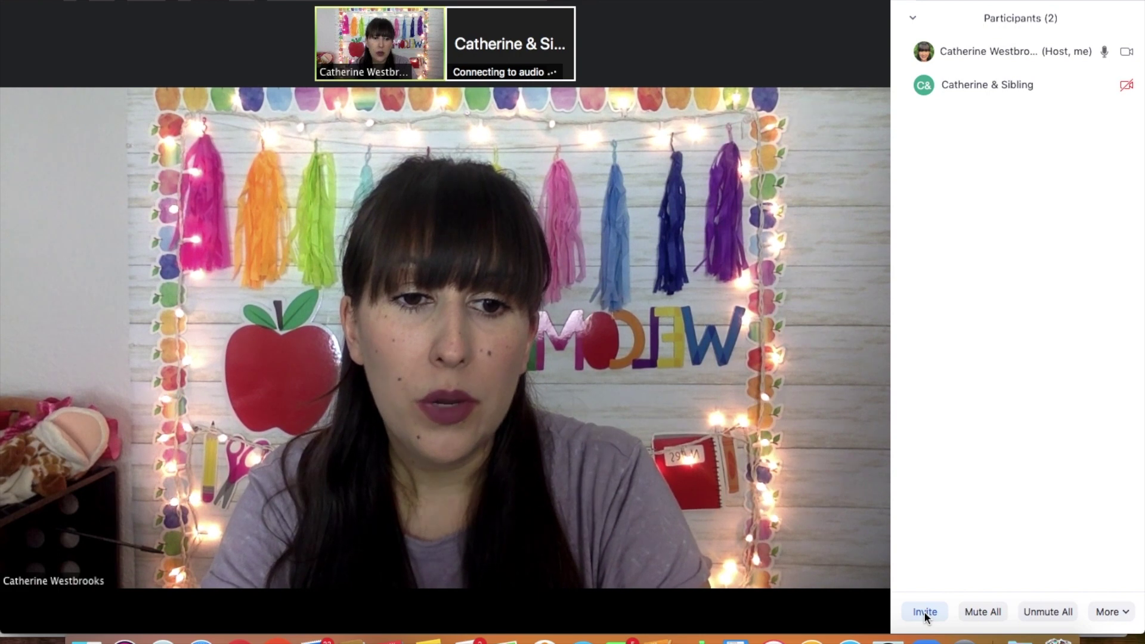
click(926, 612)
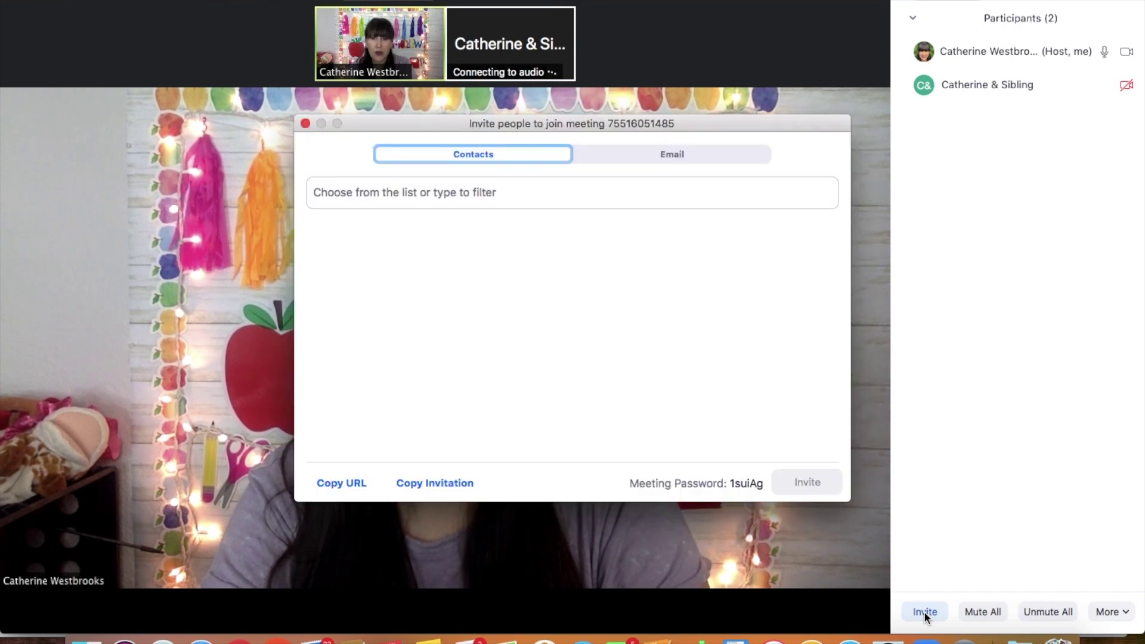
Copy the meeting invitation to the clipboard and close the invite window
click(429, 484)
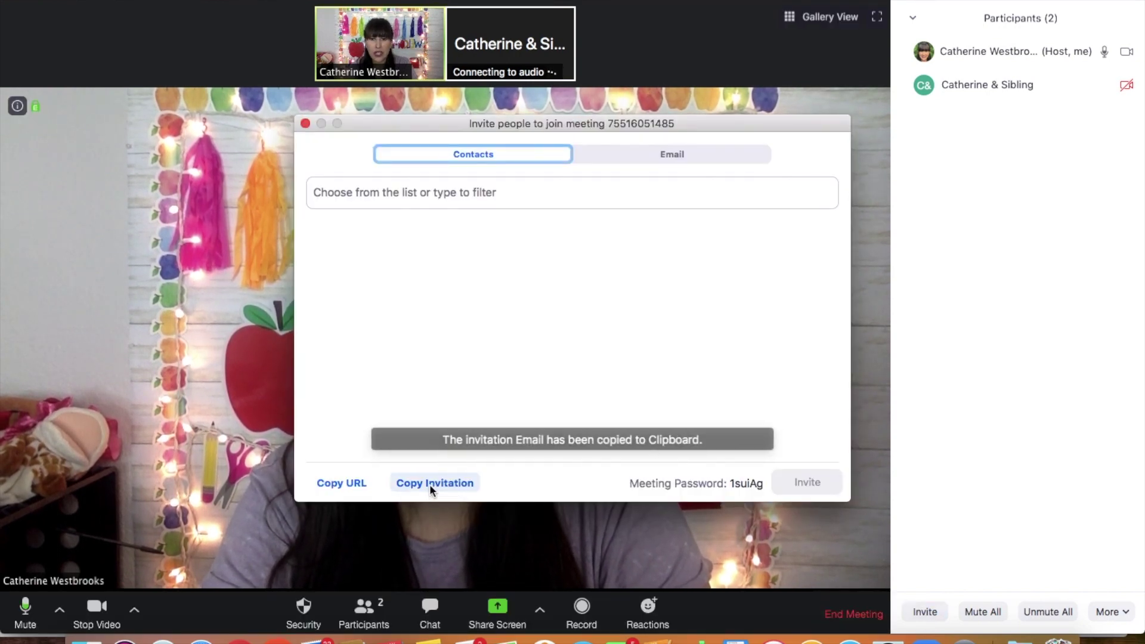
click(305, 124)
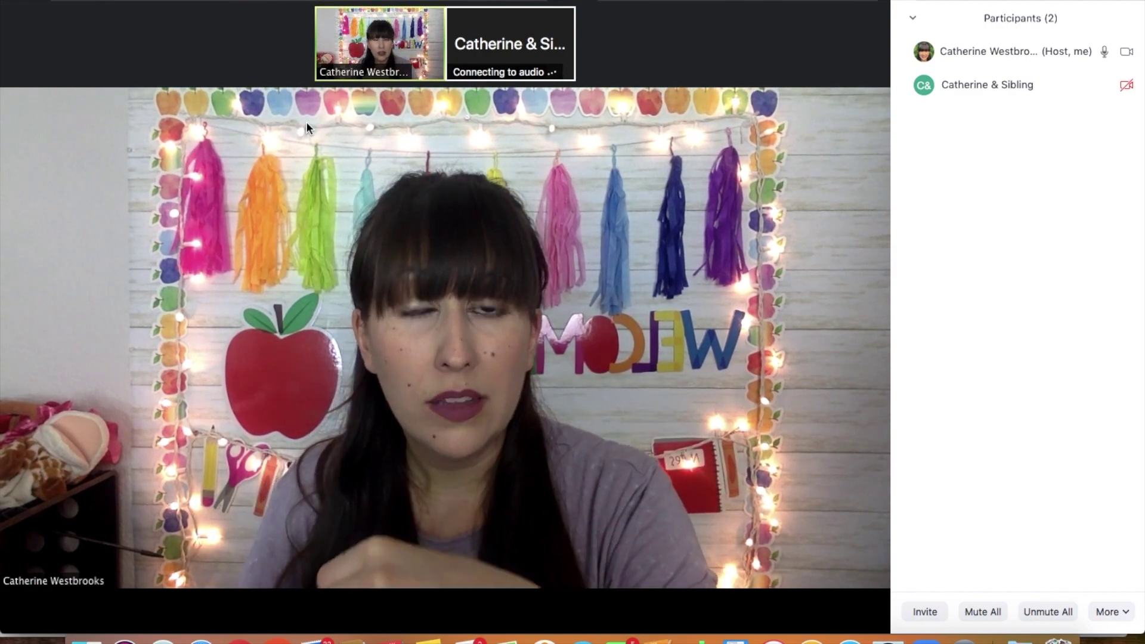
mouse_move(255, 163)
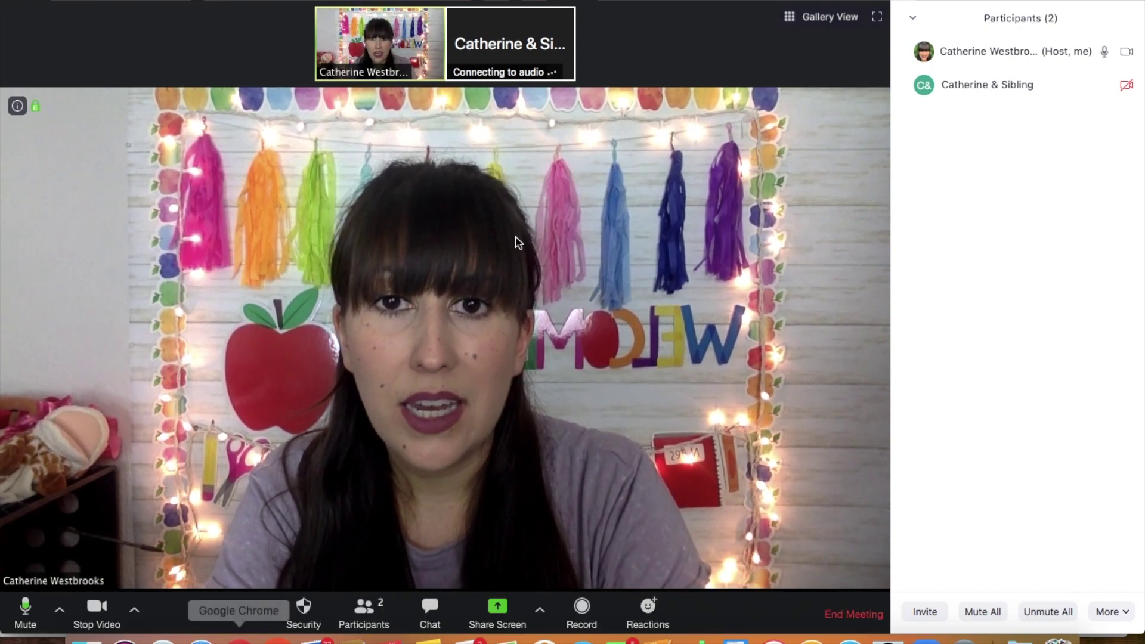
Share the Google Chrome 'Untitled document' window and paste the Zoom invitation into it
click(509, 610)
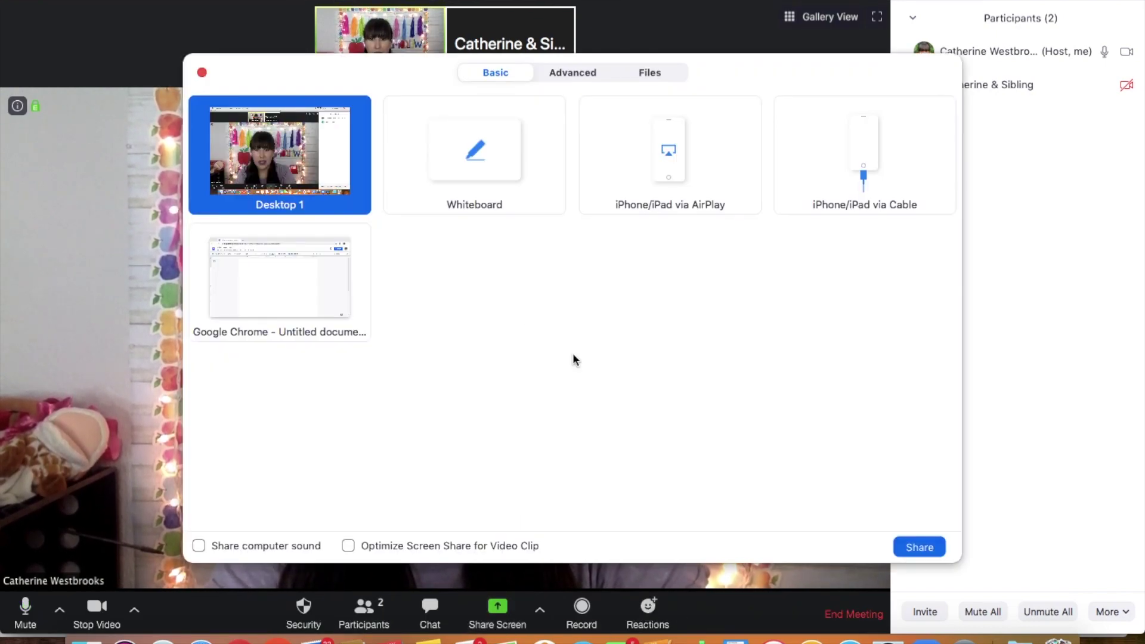
click(301, 294)
click(919, 547)
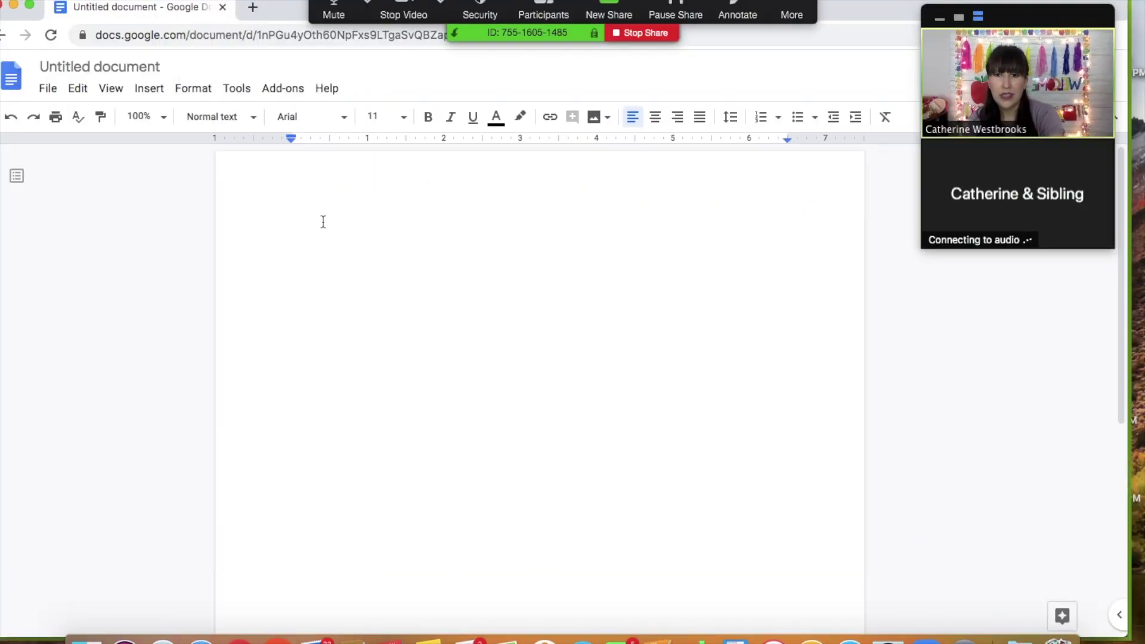
key(super+v)
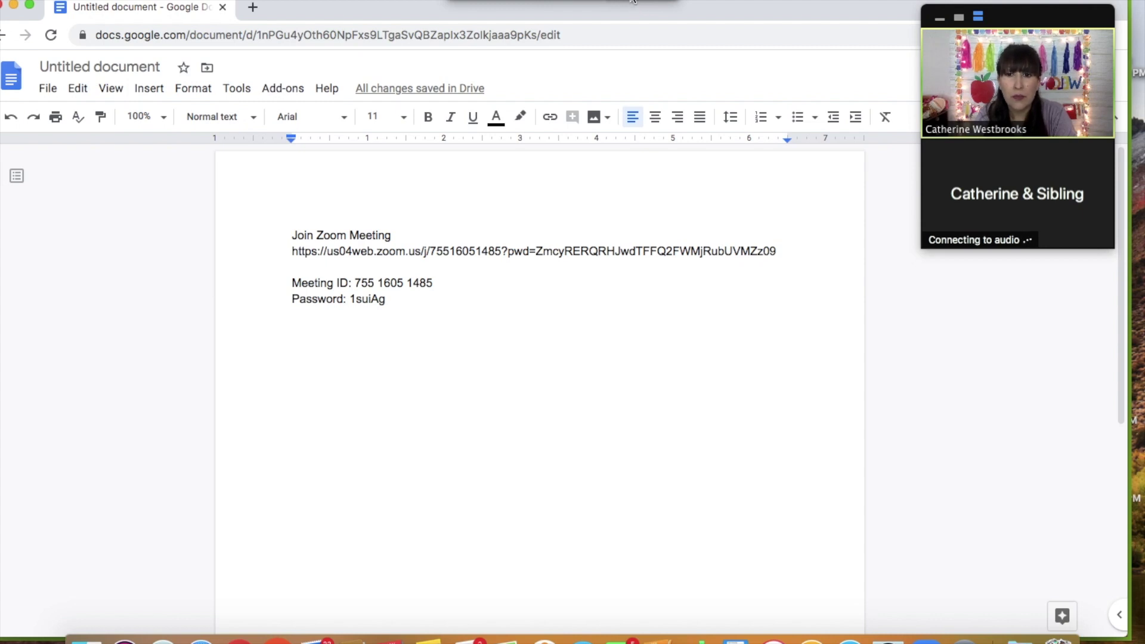
mouse_move(633, 1)
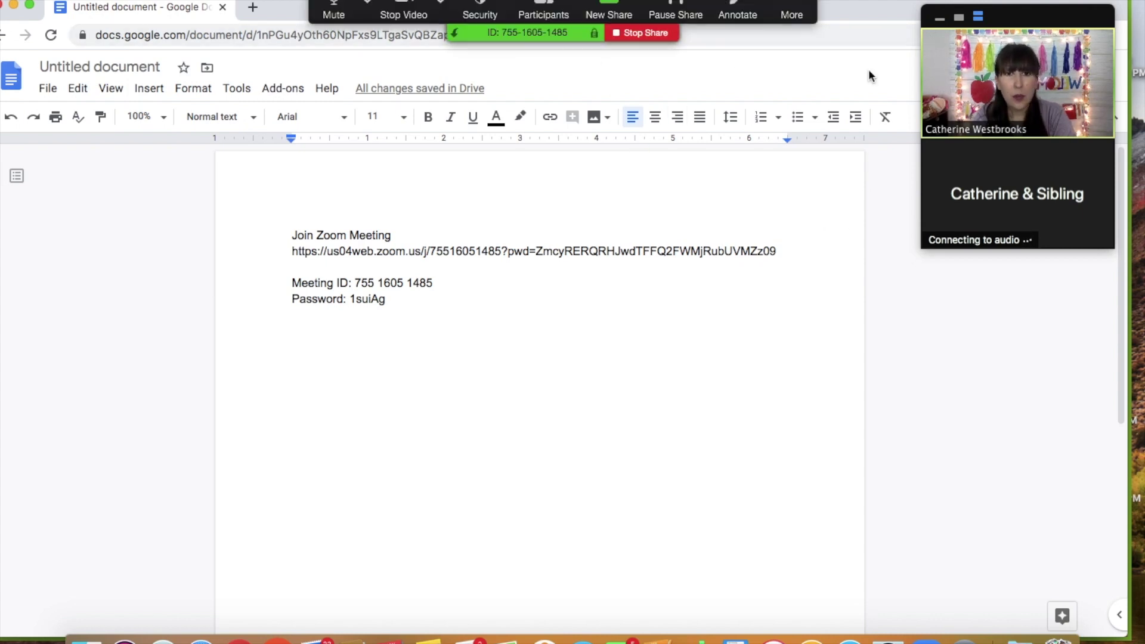
Choose Disable Attendee Annotation in the sharing toolbar's More menu and verify it
click(793, 9)
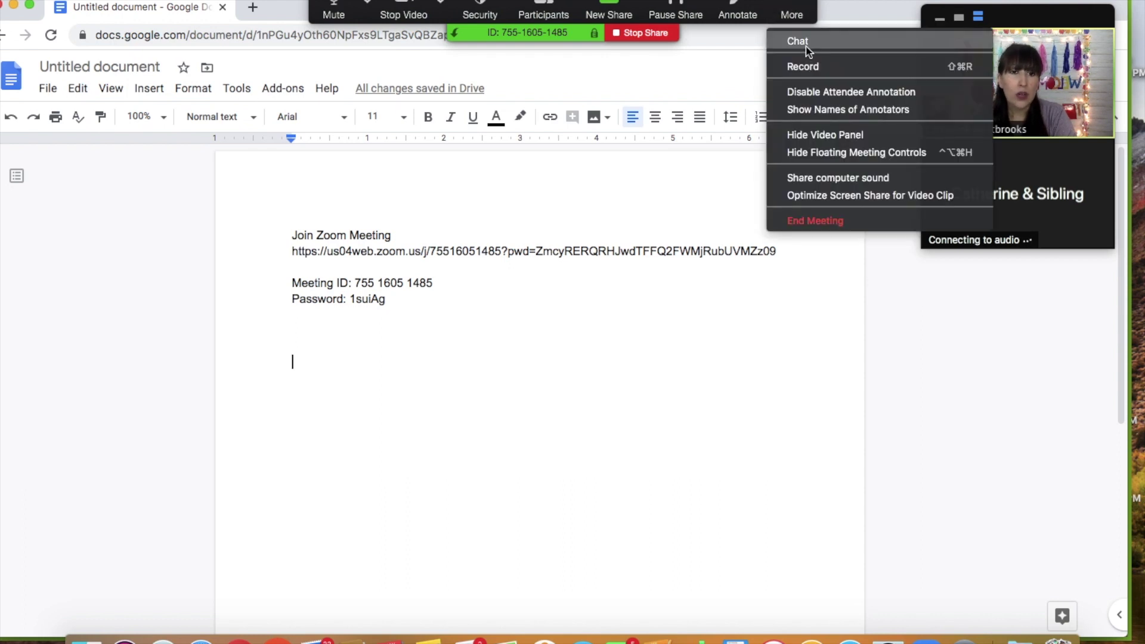
click(876, 96)
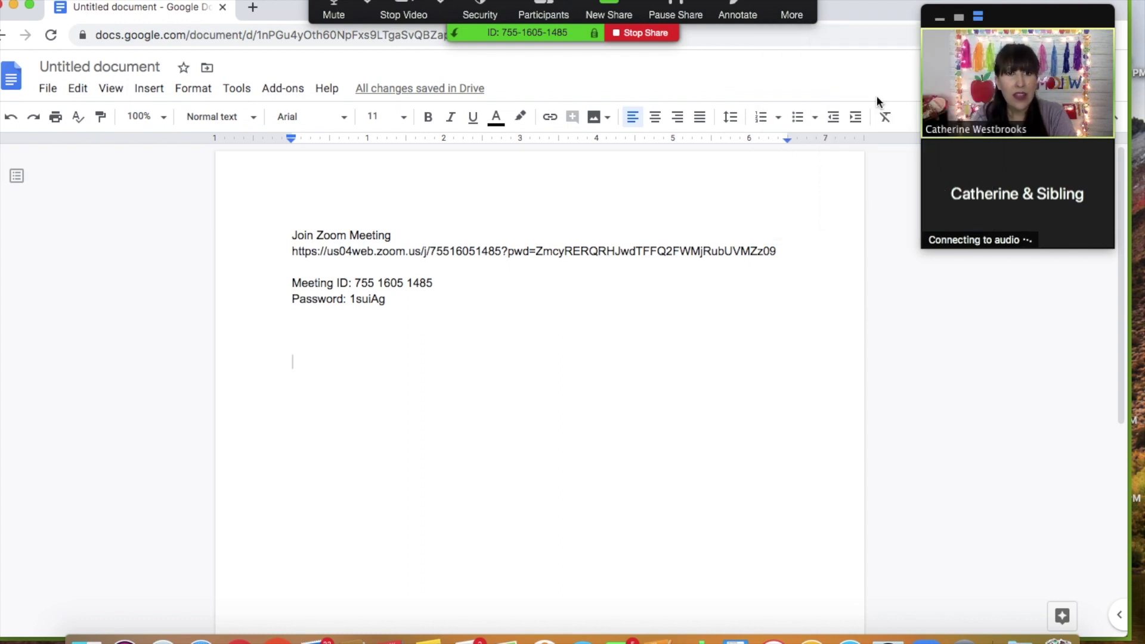
click(787, 15)
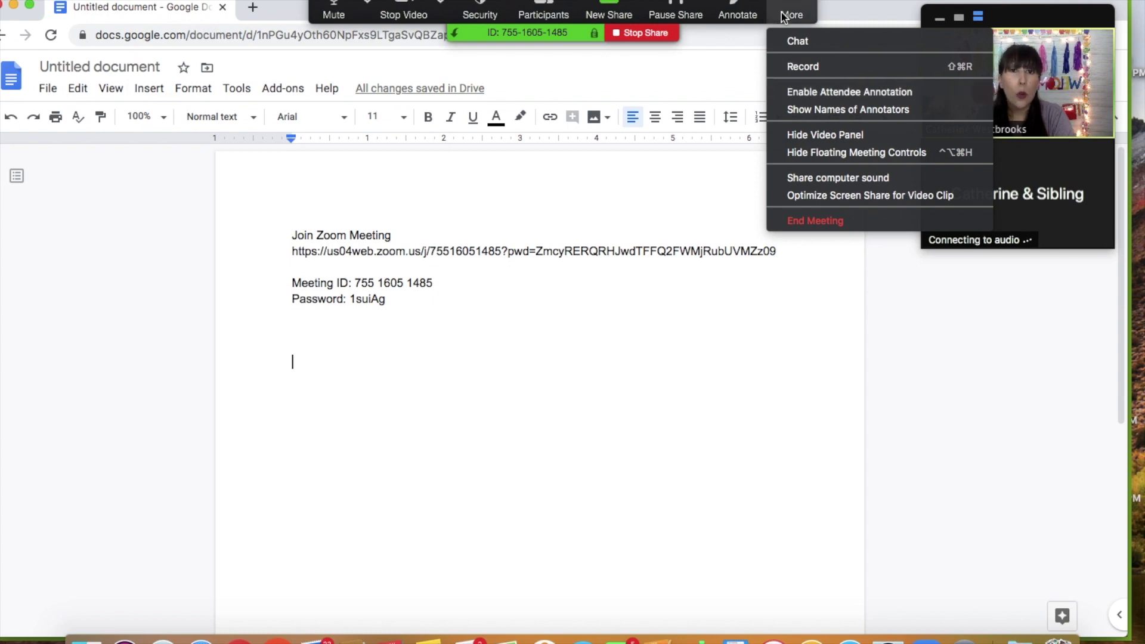
click(832, 10)
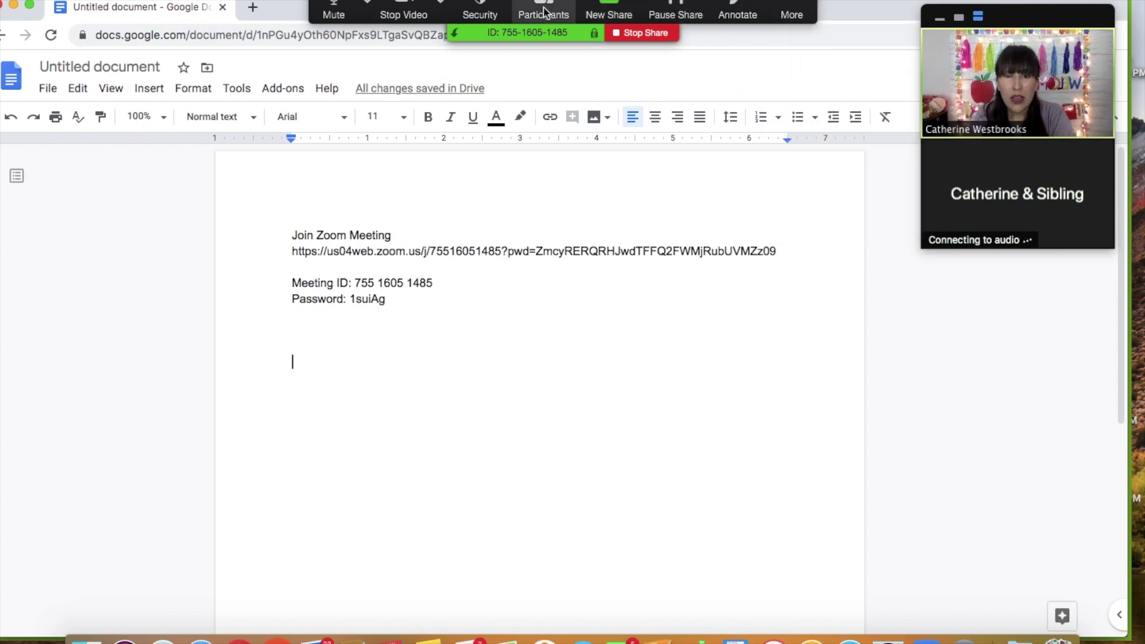
click(739, 13)
Scribble over the invitation with the thick freehand pen, then clear all drawings
click(457, 81)
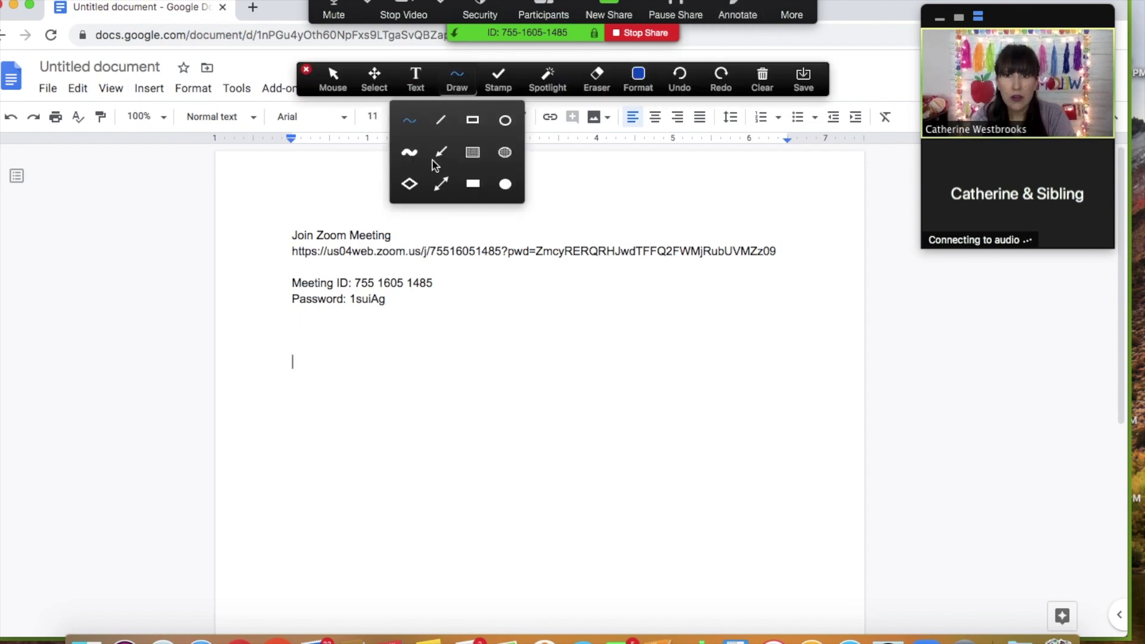
click(409, 152)
mouse_move(376, 447)
mouse_down()
mouse_move(437, 376)
mouse_move(680, 430)
mouse_up()
mouse_move(412, 382)
mouse_down()
mouse_move(451, 399)
mouse_move(620, 411)
mouse_up()
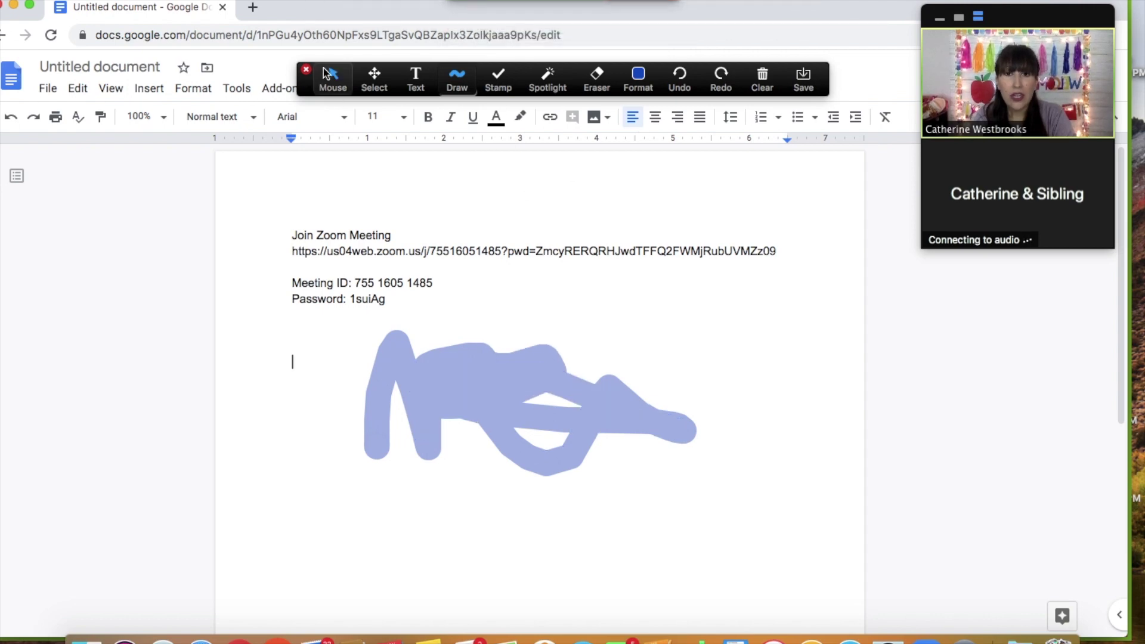
mouse_move(631, 37)
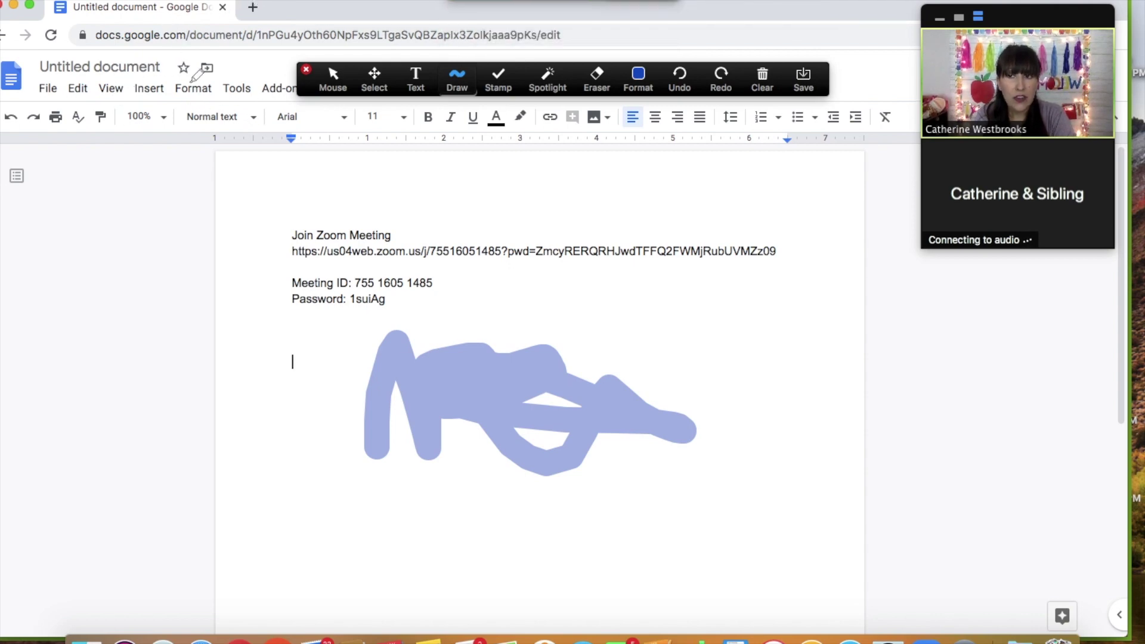
drag(464, 306, 593, 361)
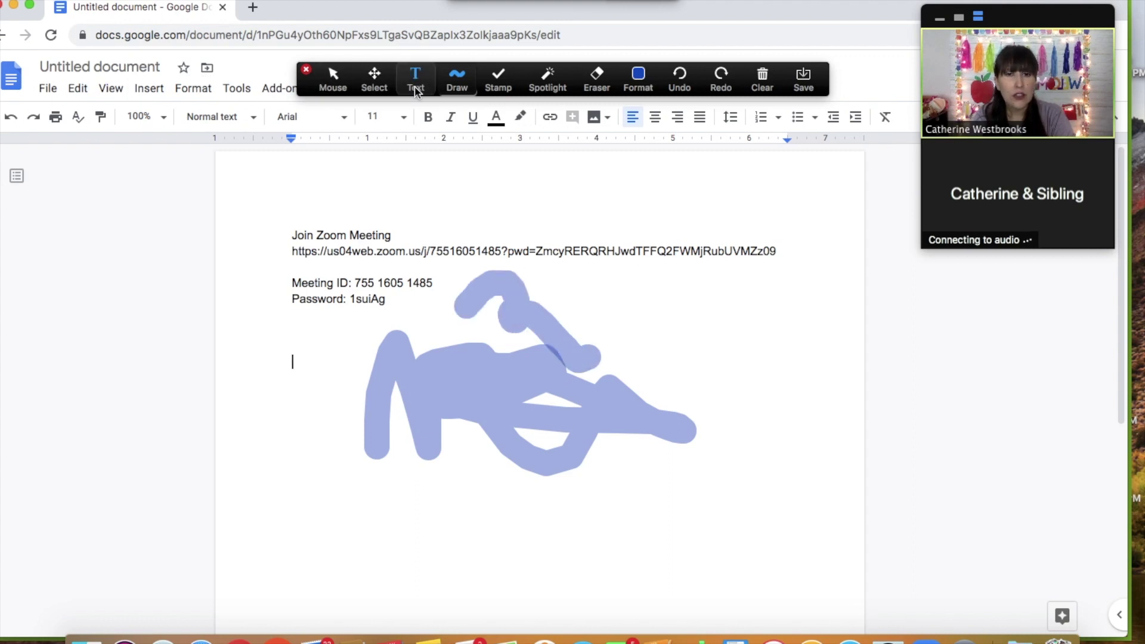
click(769, 82)
click(760, 110)
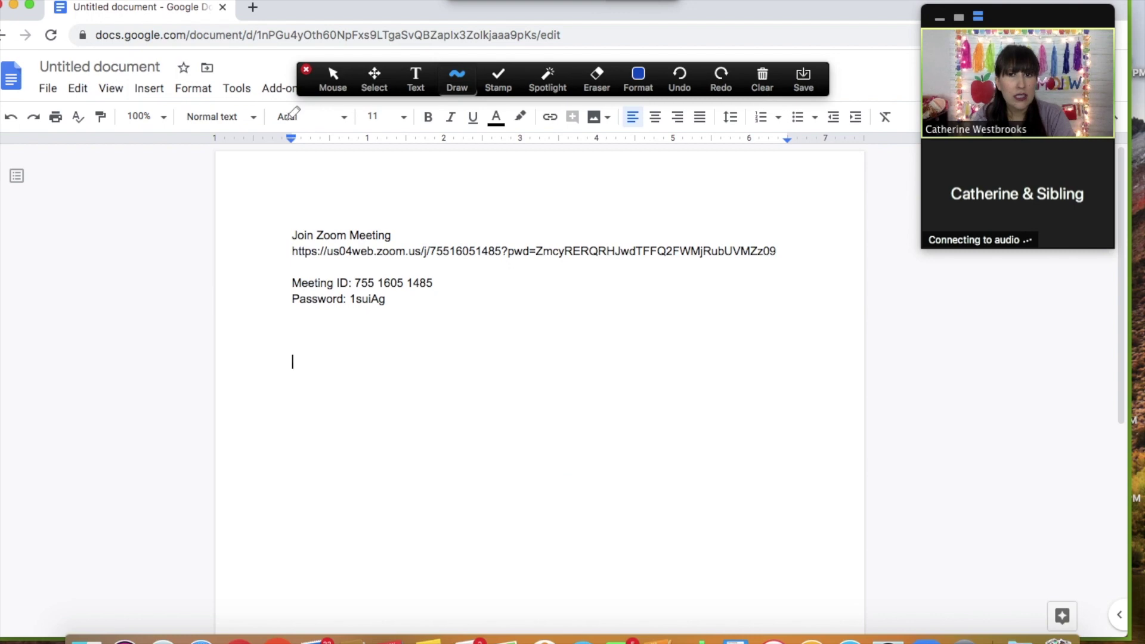
click(332, 90)
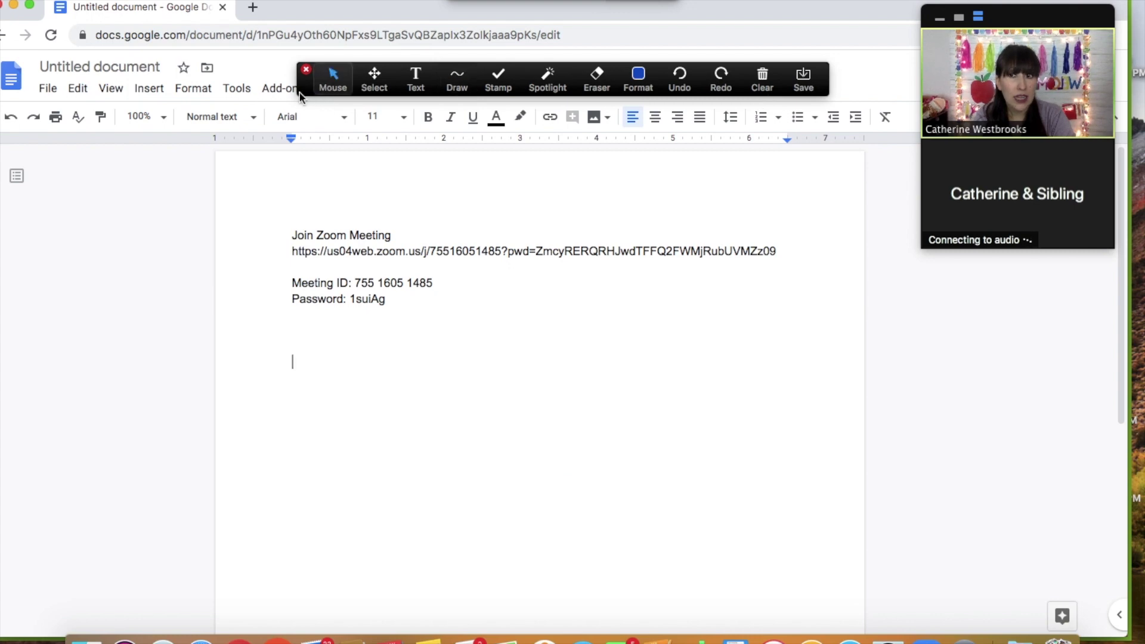
Draw a wave below the invitation with the freehand pen and clear all drawings again
click(144, 90)
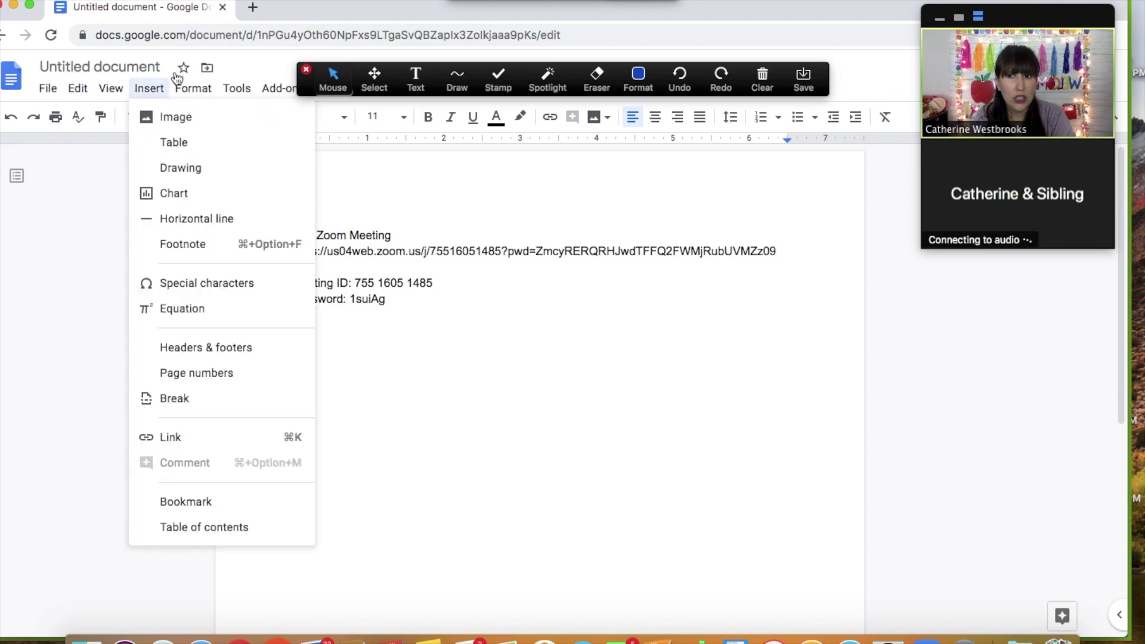
click(245, 57)
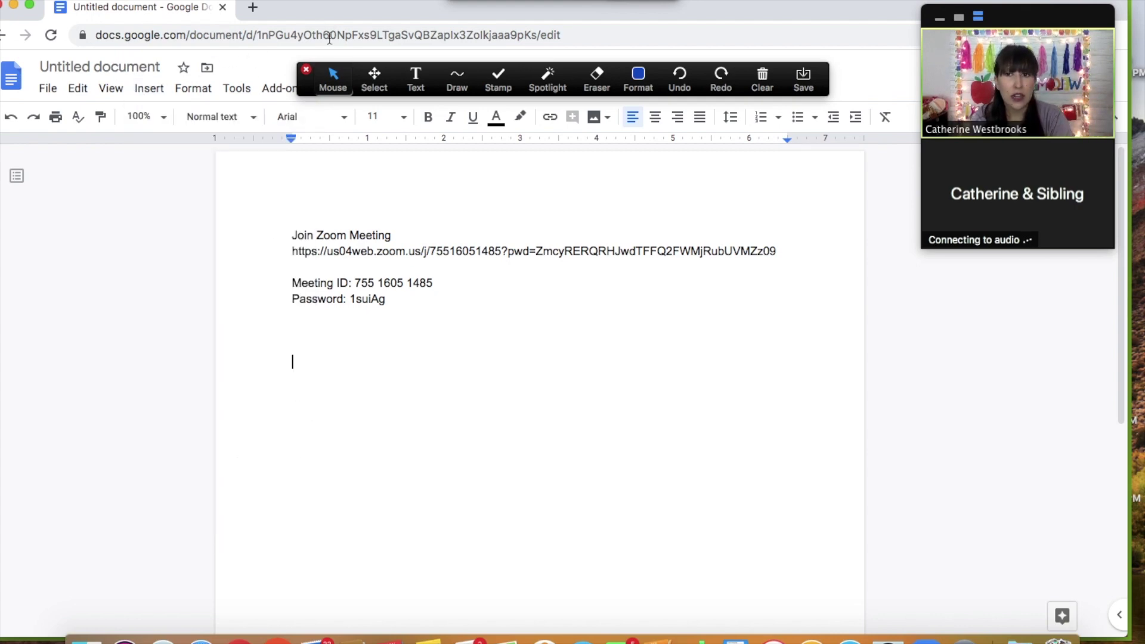
click(457, 83)
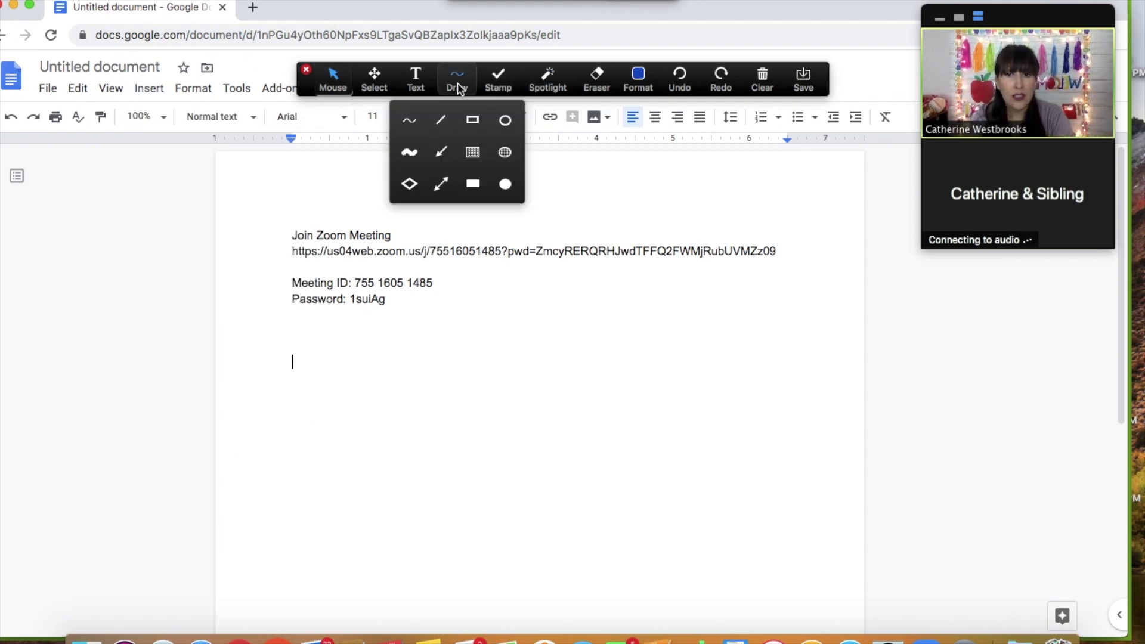
click(412, 150)
drag(447, 423, 651, 412)
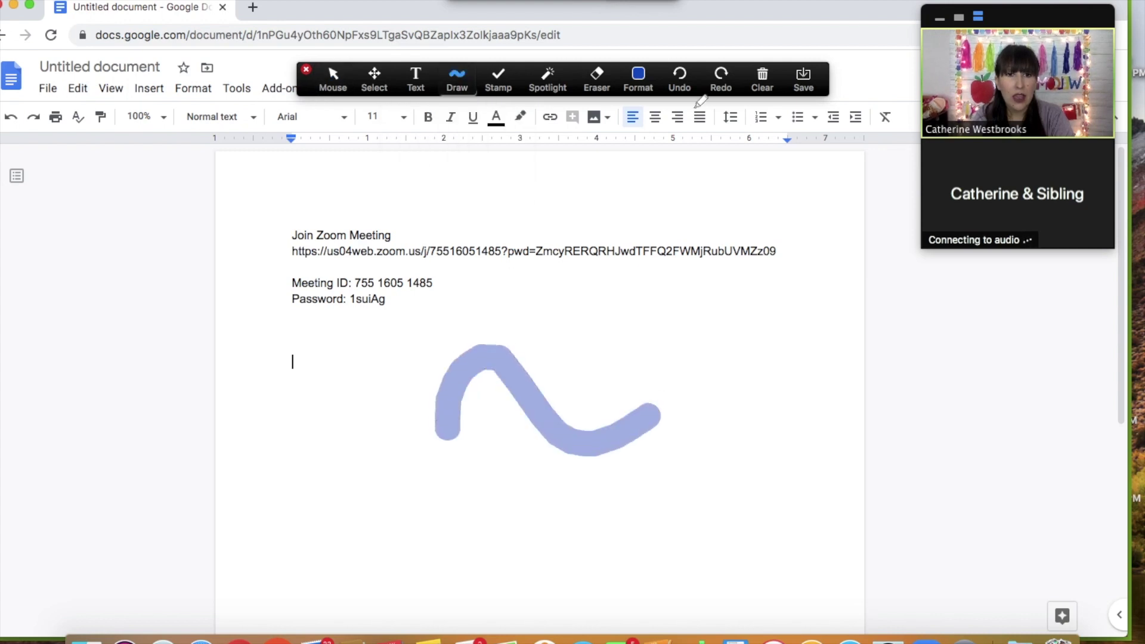
click(325, 83)
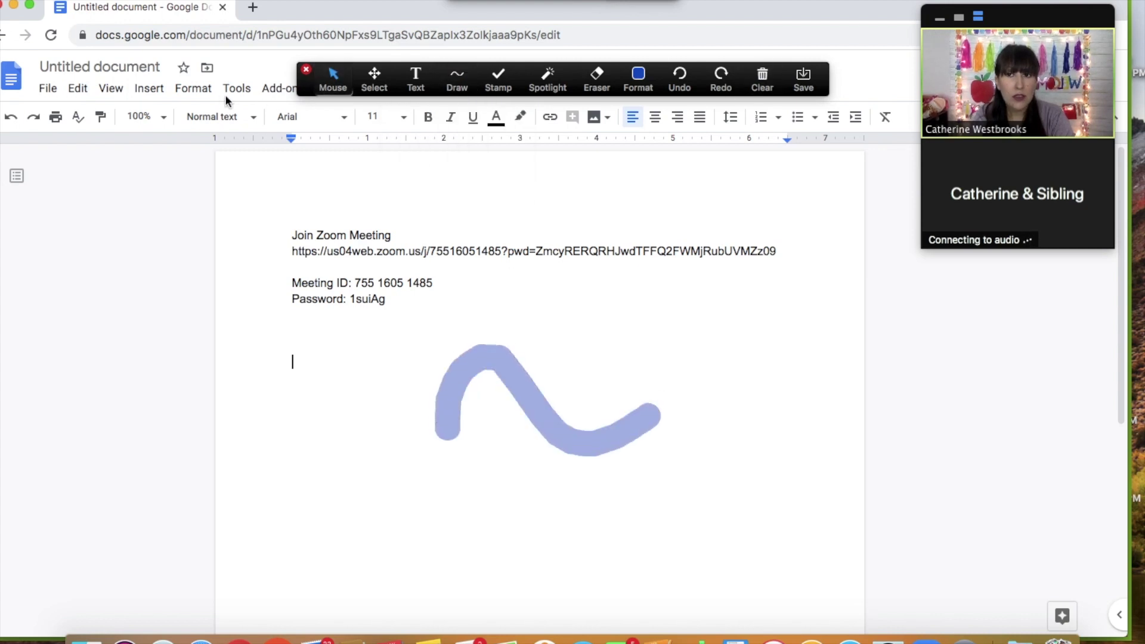
click(762, 80)
click(769, 113)
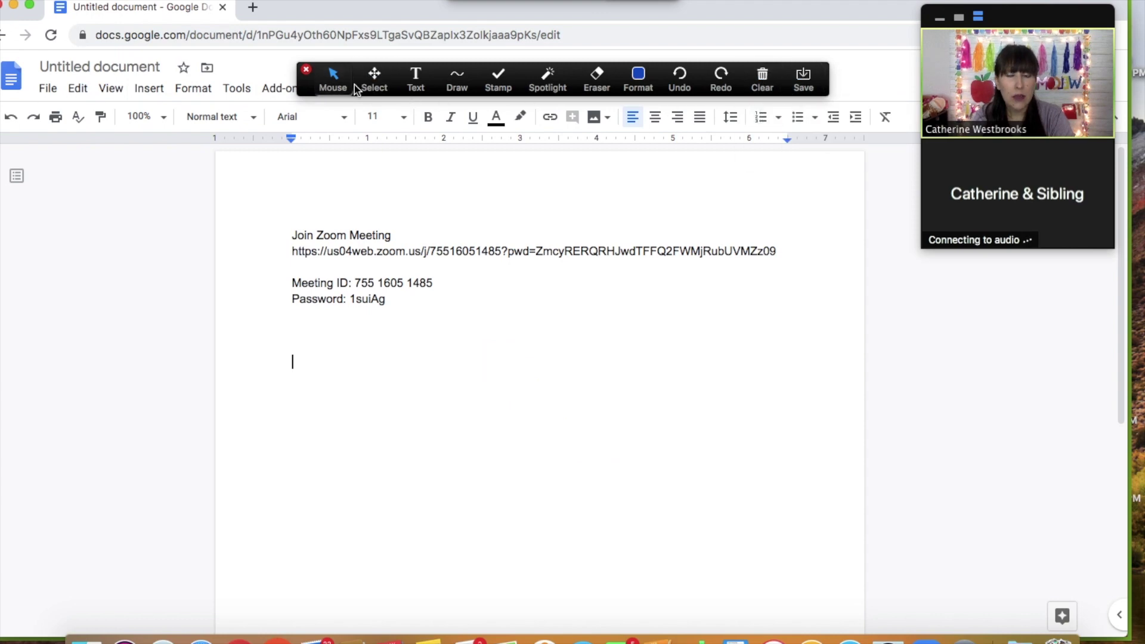